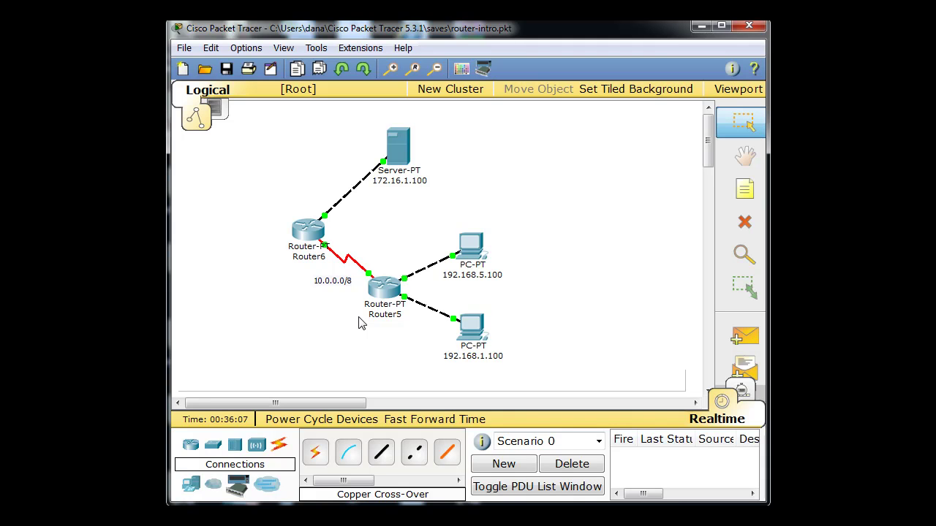
- In Router5's static route settings, add default route 0.0.0.0 mask 0.0.0.0 via next hop 10.0.0.2
left_click(386, 288)
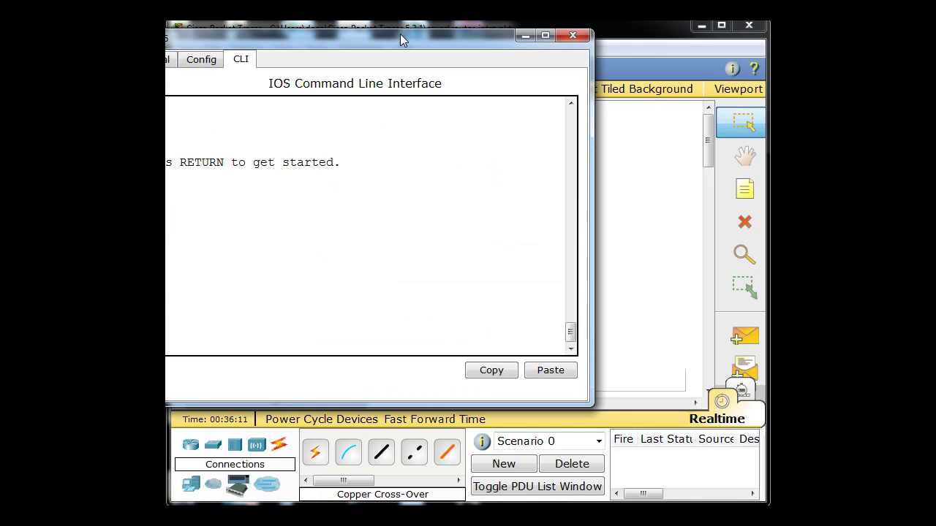
left_click_drag(387, 39, 485, 53)
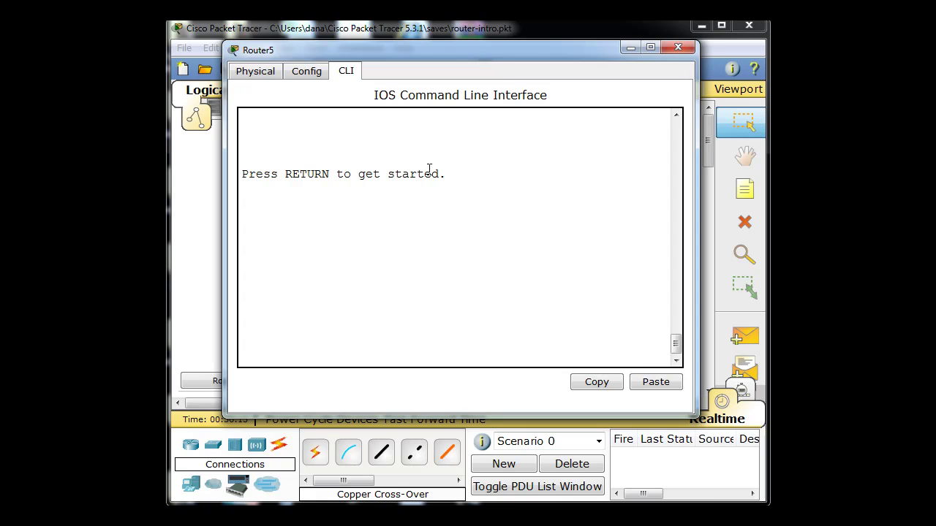
left_click(307, 71)
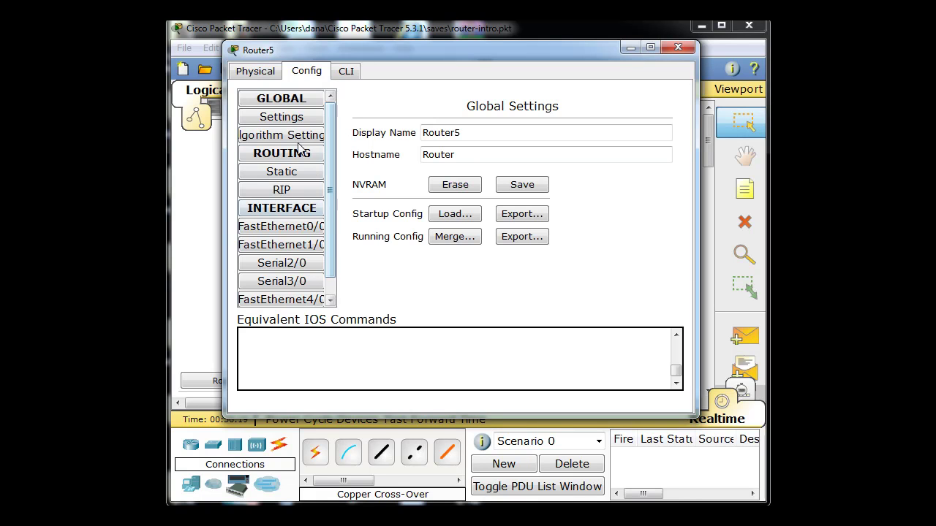
left_click(292, 173)
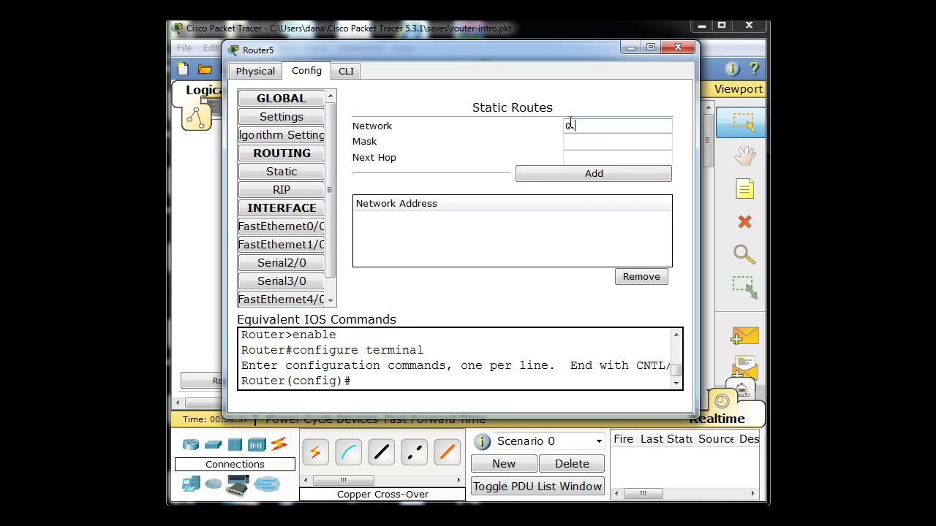
type("0.0.0")
left_click(570, 141)
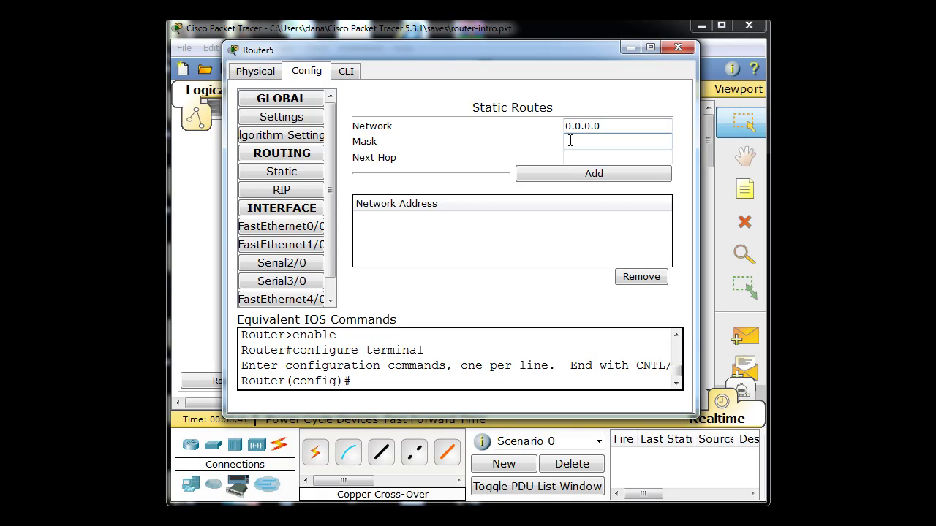
type("0.0.0.0")
left_click(569, 154)
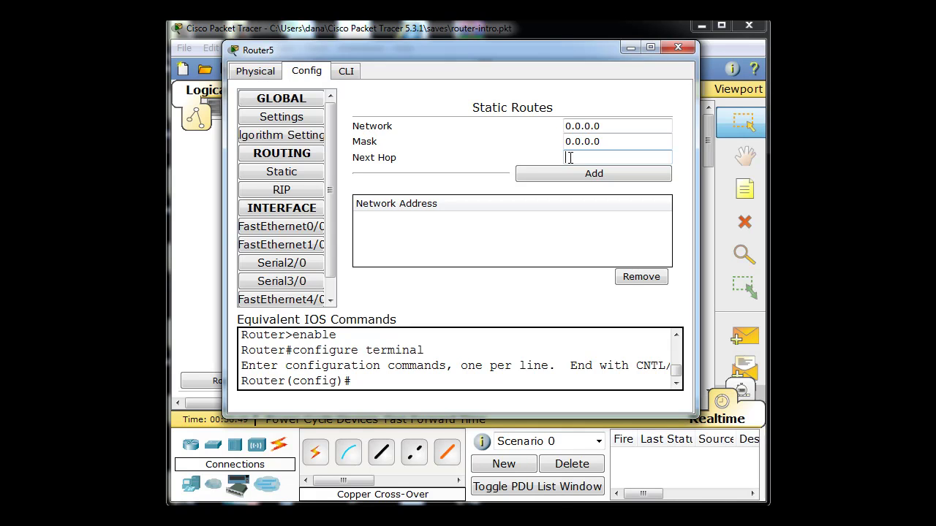
type("10.0.0.2")
left_click(614, 183)
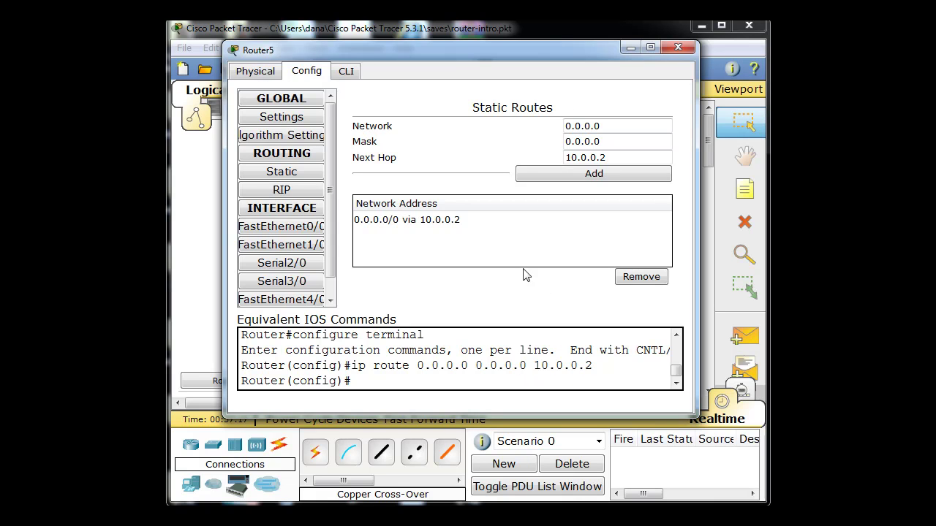
left_click(678, 47)
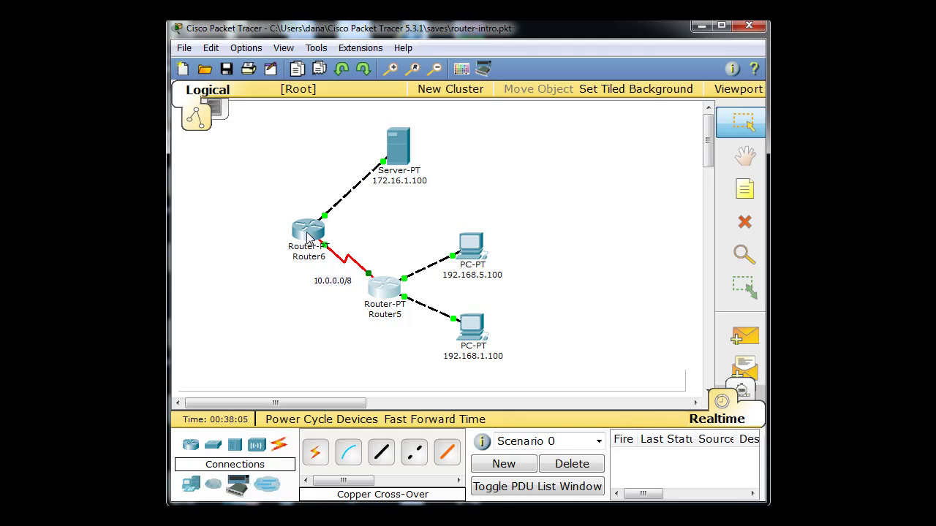
- Add Router6 static route 192.168.1.0 mask 255.255.255.0 via 10.0.0.1, then close Router6's window
mouse_move(303, 238)
left_click(307, 228)
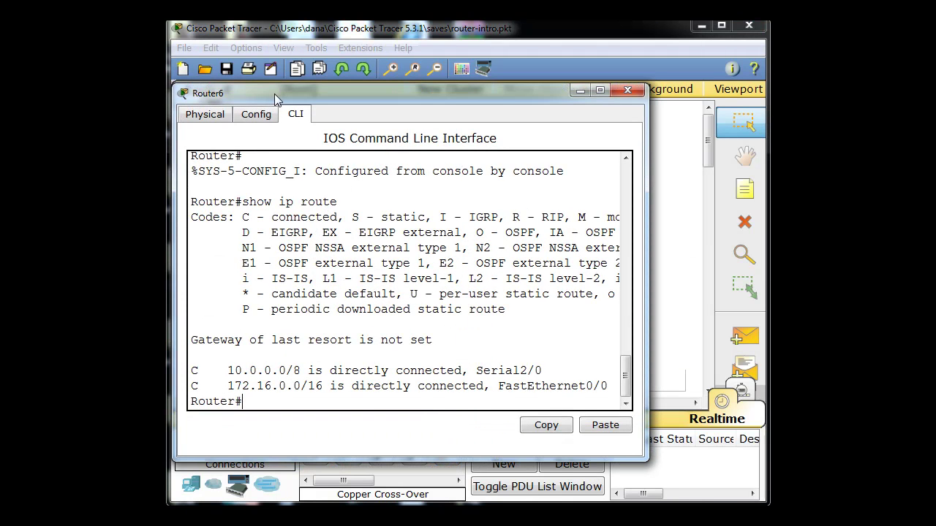
left_click(256, 114)
left_click_drag(297, 95, 325, 91)
left_click(269, 216)
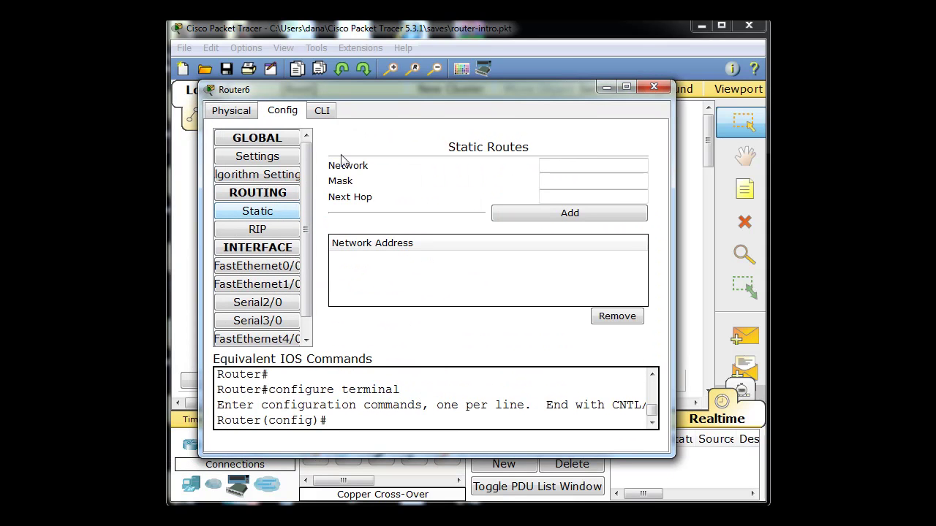
left_click(576, 165)
type("192.168.1.0")
left_click(547, 182)
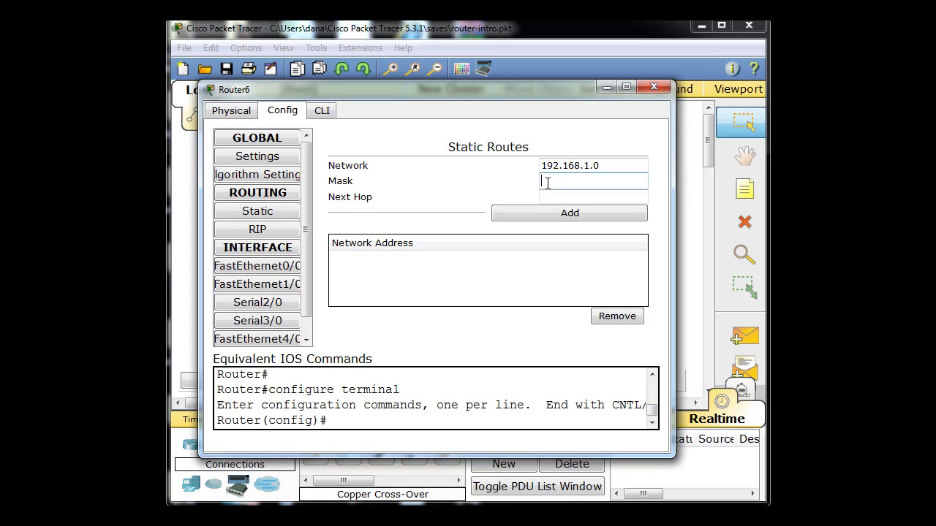
type("255.255.255.0")
left_click(551, 195)
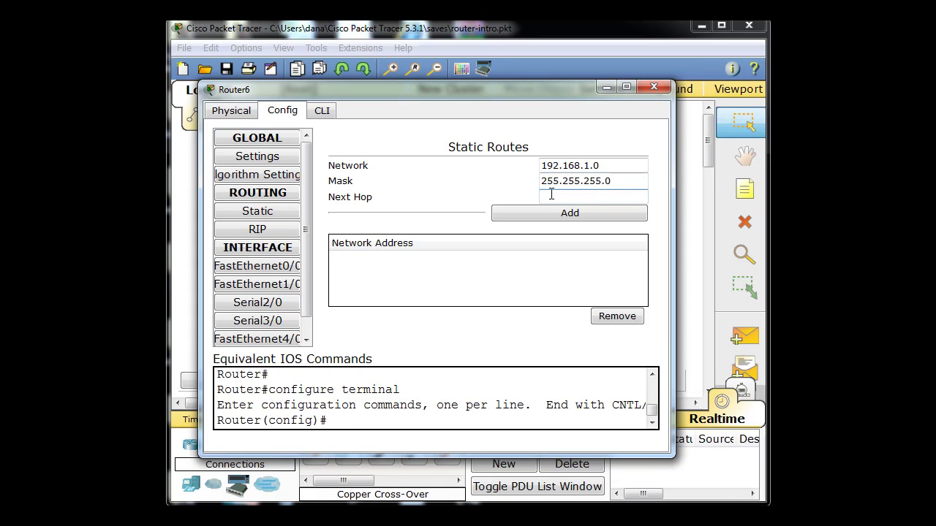
type("10.0.0.1")
left_click(586, 215)
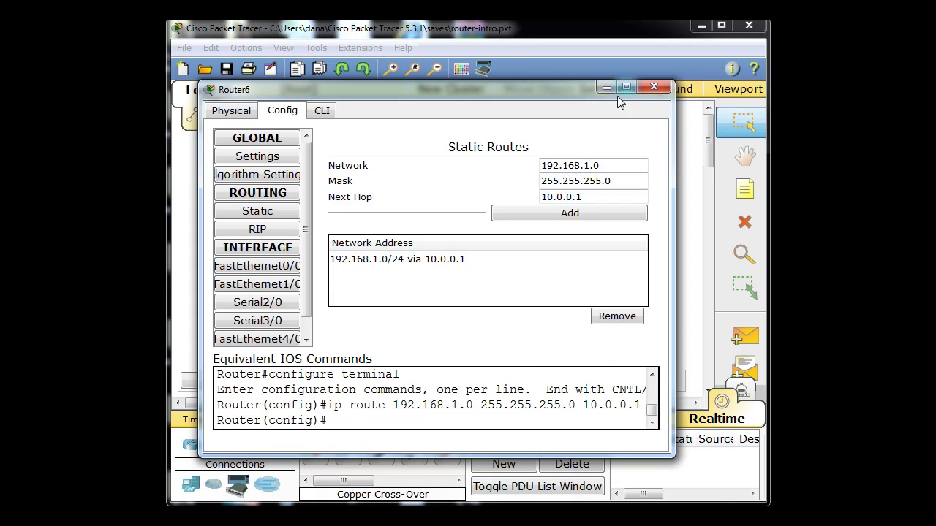
left_click(653, 89)
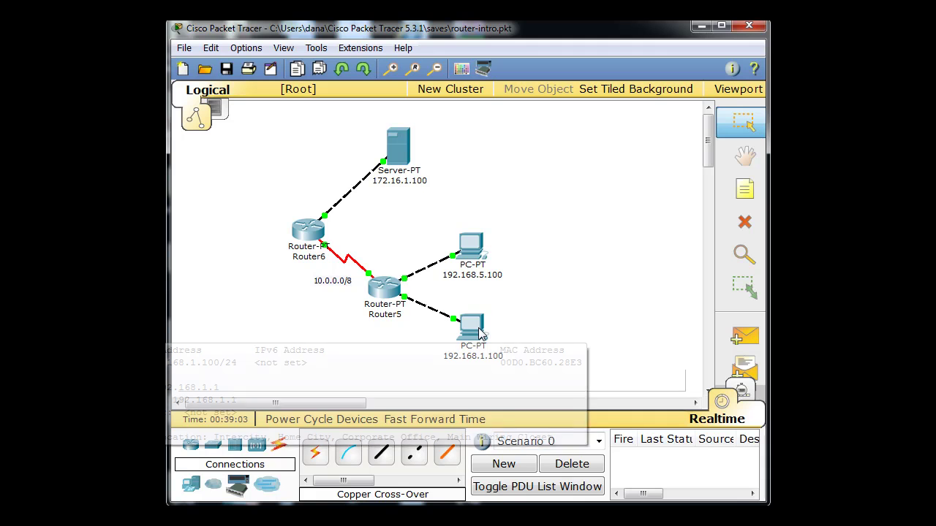
- Run 'ping 172.16.1.100' from the 192.168.1.100 PC's command prompt, confirm 0% loss, then close it
mouse_move(480, 329)
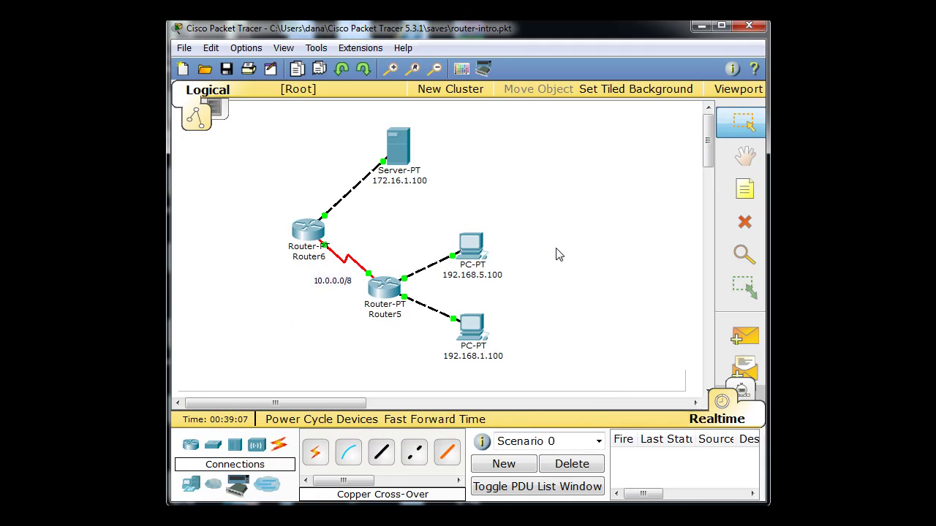
left_click(476, 333)
left_click_drag(463, 149, 447, 113)
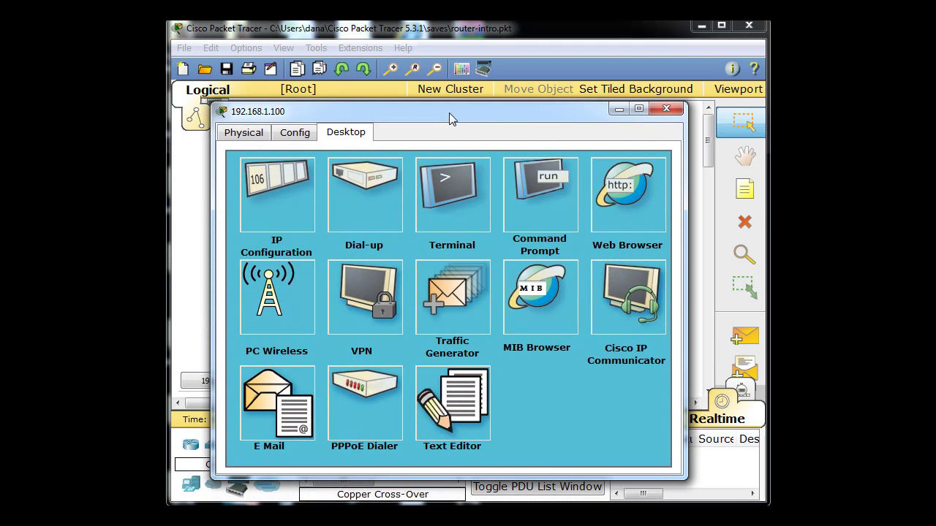
left_click(530, 180)
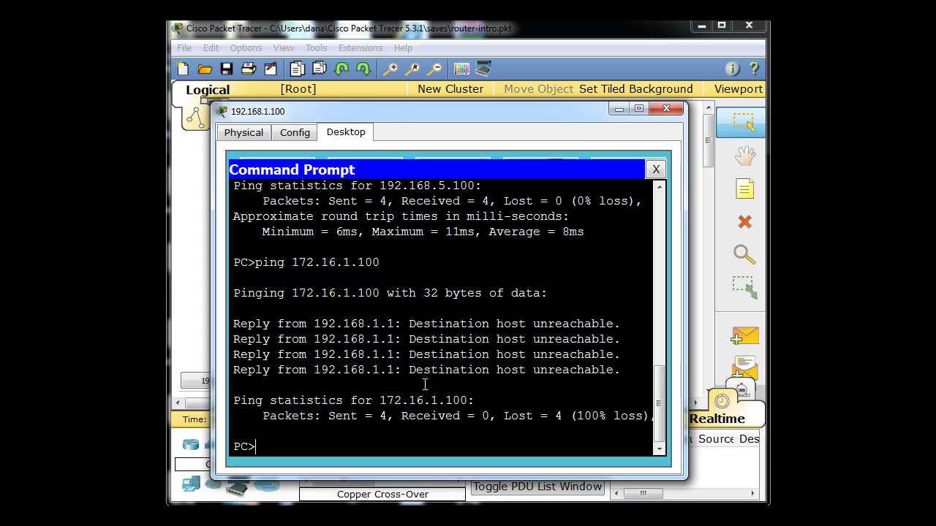
type("ping 172")
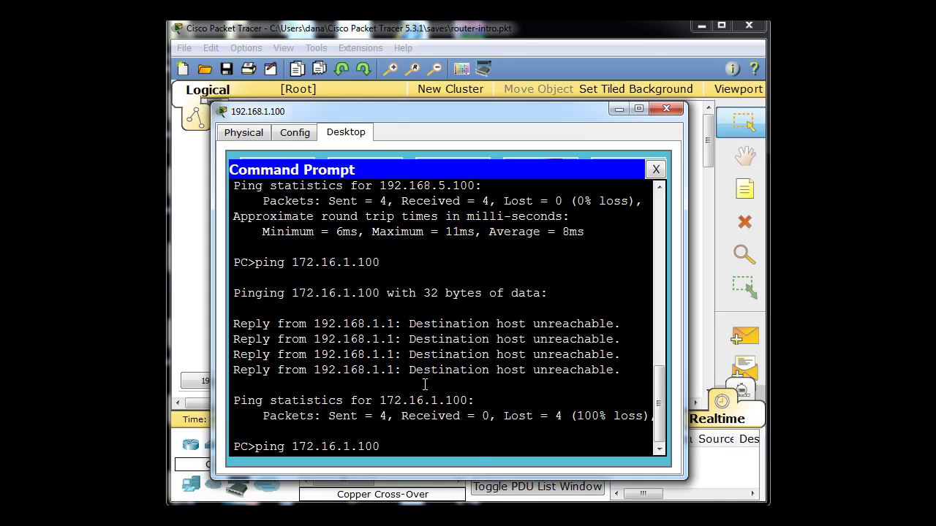
type(".16.1.100")
key("Return")
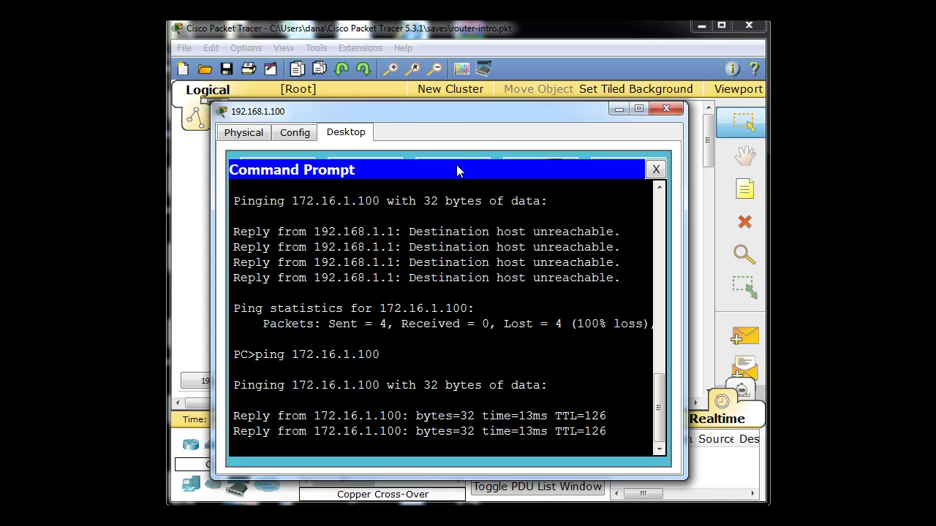
left_click_drag(458, 116, 459, 76)
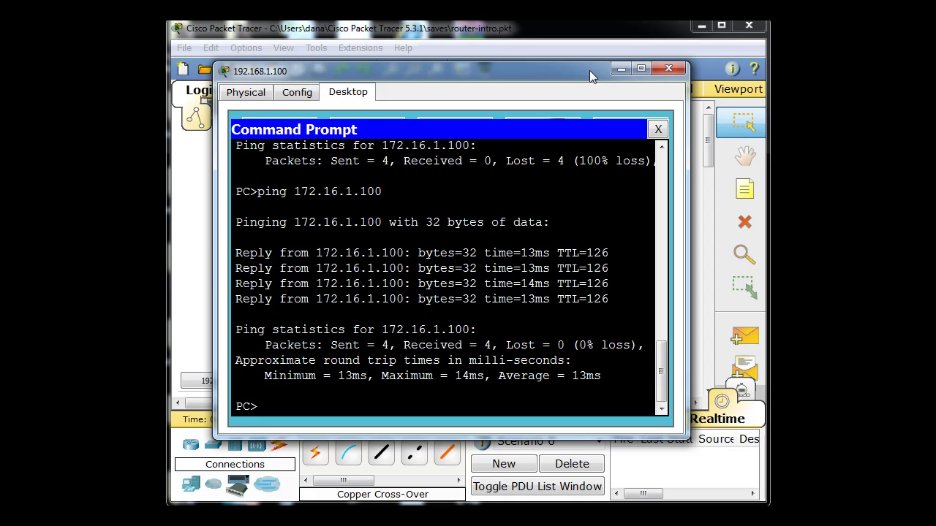
left_click(667, 68)
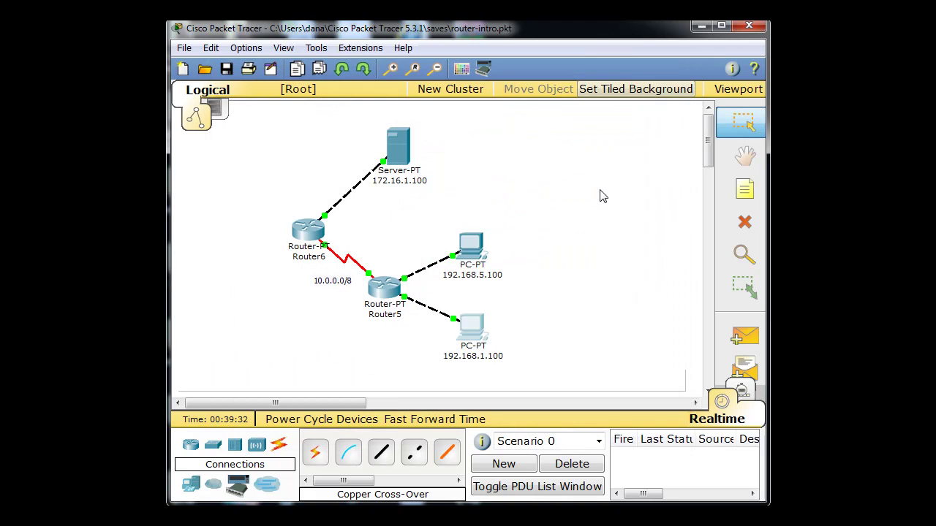
- From the 192.168.5.100 PC's command prompt, ping 172.16.1.100, see it time out, then close the PC
left_click(477, 247)
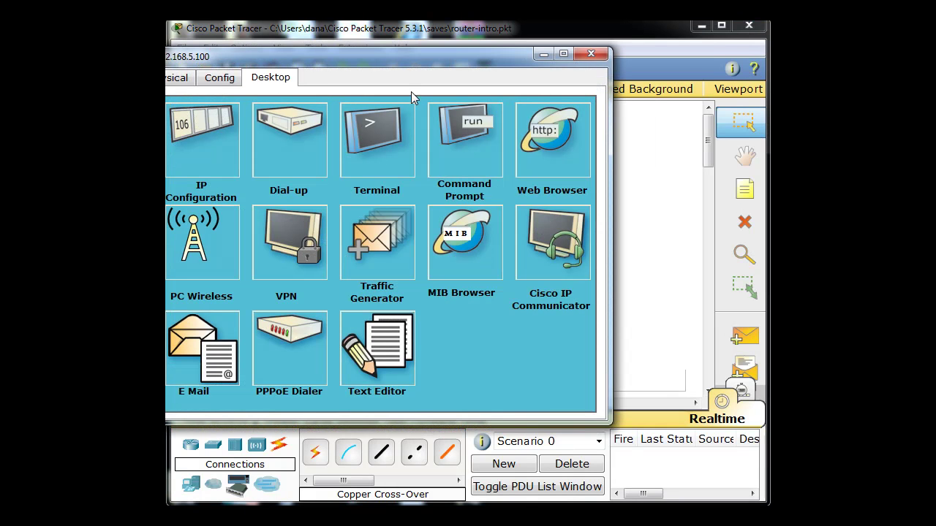
left_click_drag(397, 59, 470, 76)
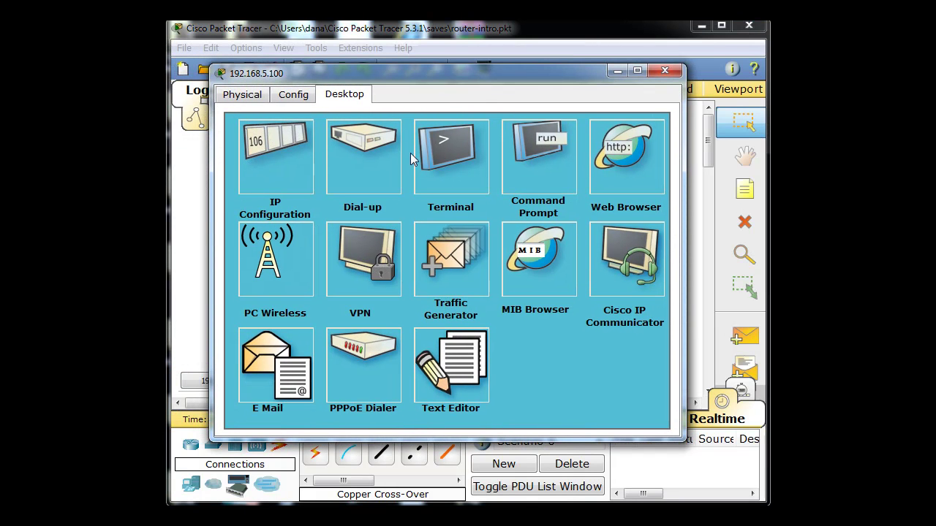
left_click(531, 149)
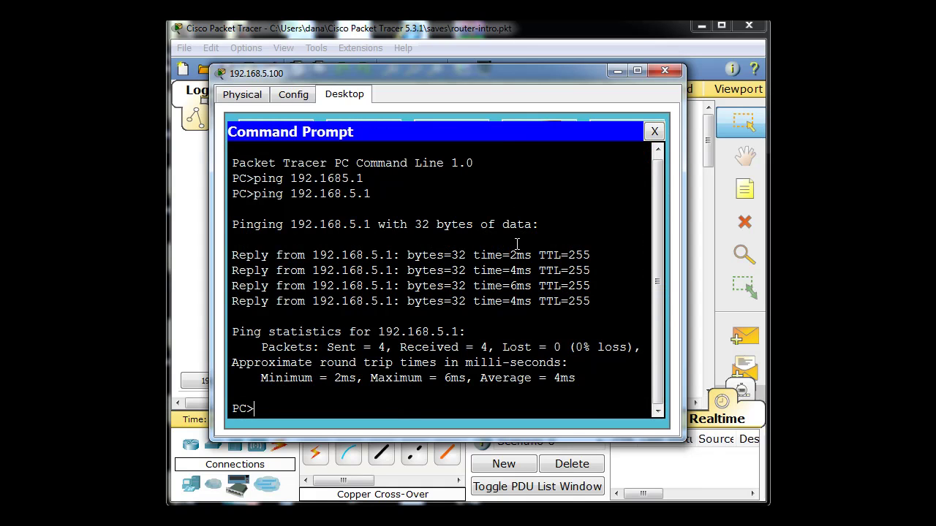
key("Up")
key("BackSpace")
key("BackSpace")
key("BackSpace")
key("BackSpace")
key("BackSpace")
key("BackSpace")
key("BackSpace")
type("72.16.1.100")
key("Return")
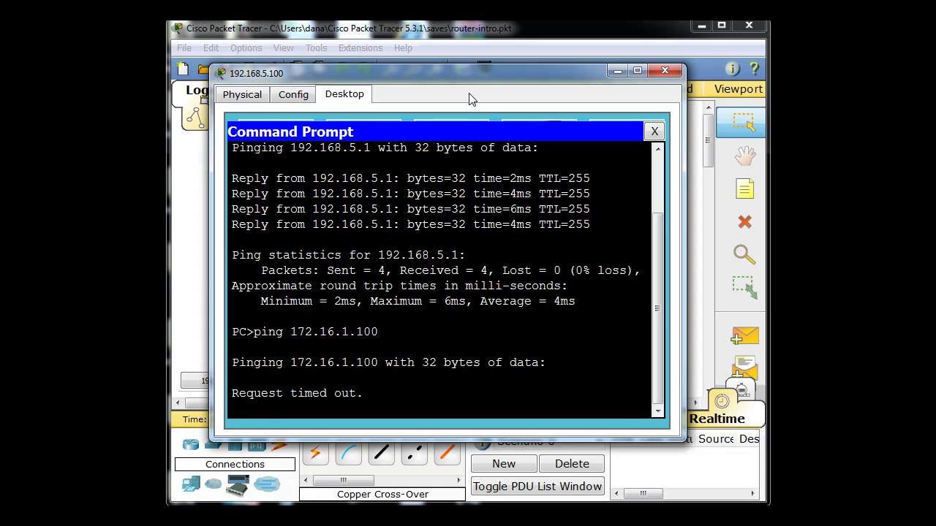
left_click_drag(452, 79, 469, 62)
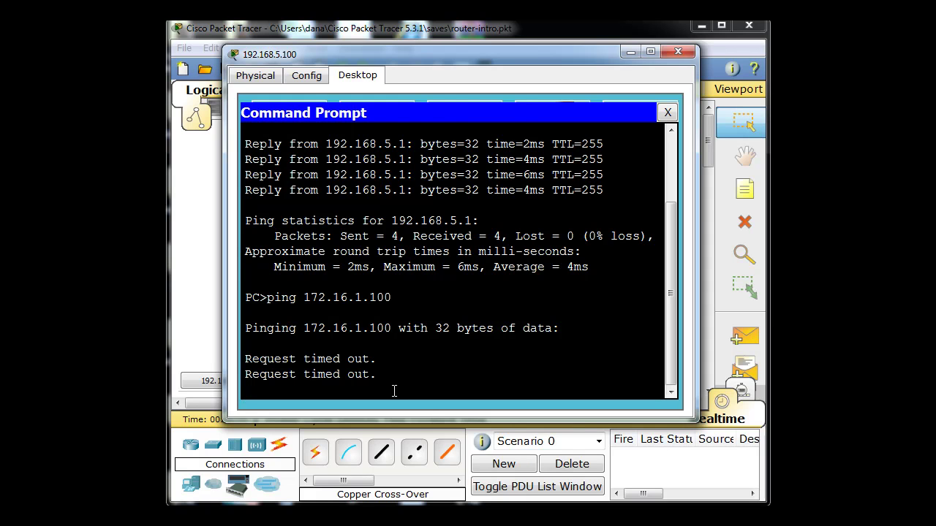
left_click(668, 112)
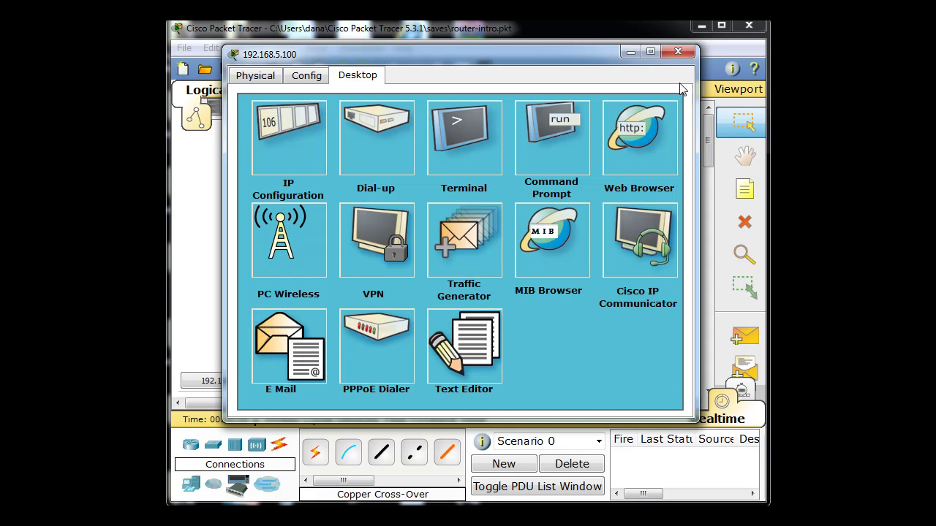
left_click(678, 52)
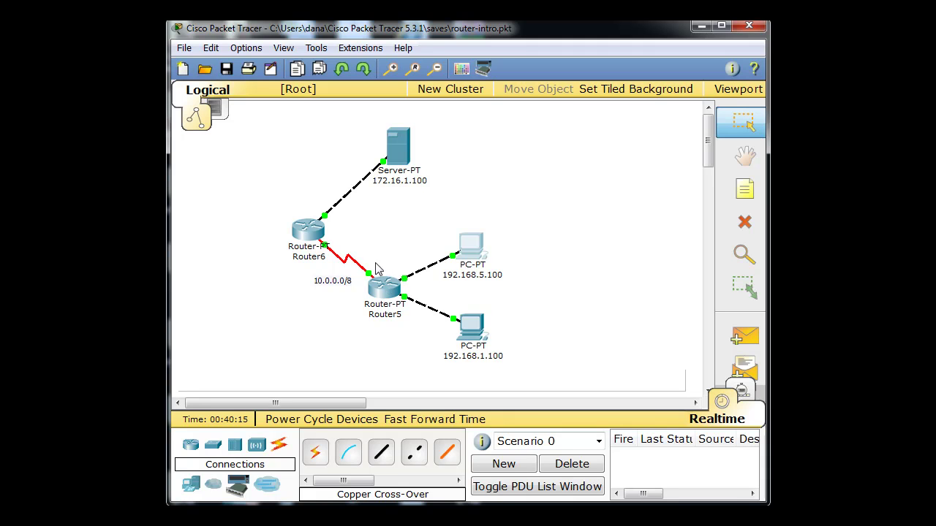
- Run 'show ip route' in Router6's CLI and find the S entry 192.168.1.0/24 via 10.0.0.1
mouse_move(313, 238)
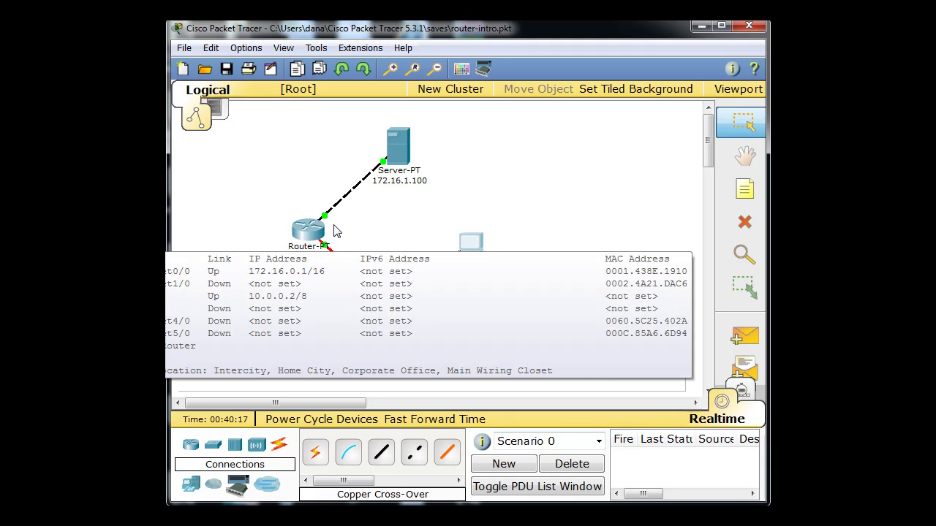
mouse_move(397, 163)
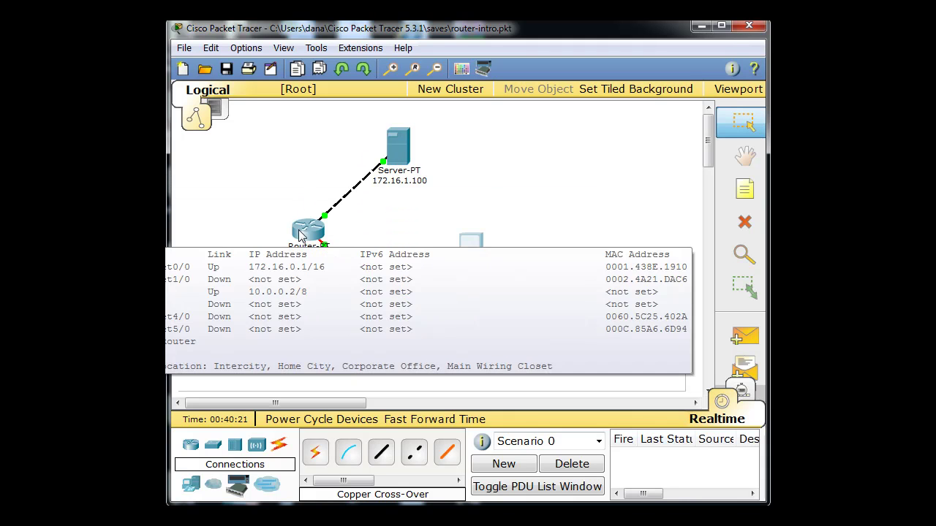
left_click(300, 228)
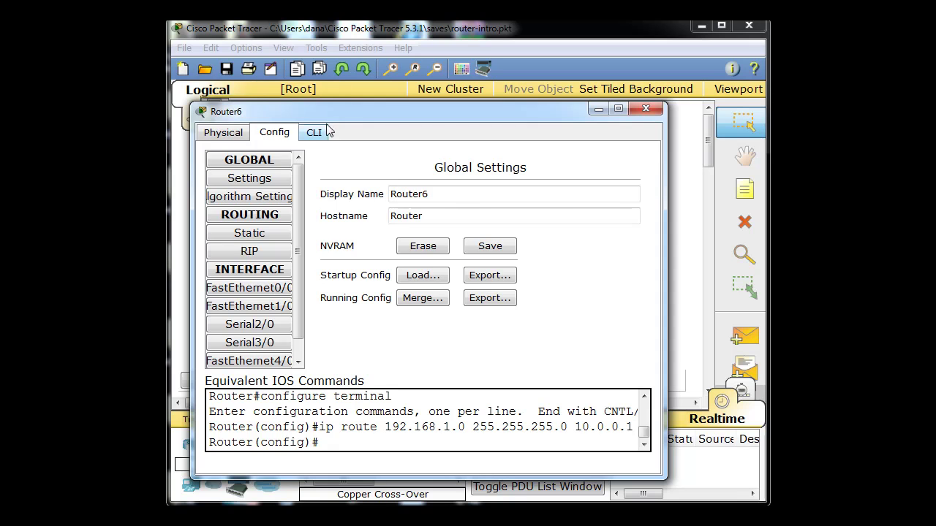
left_click(314, 132)
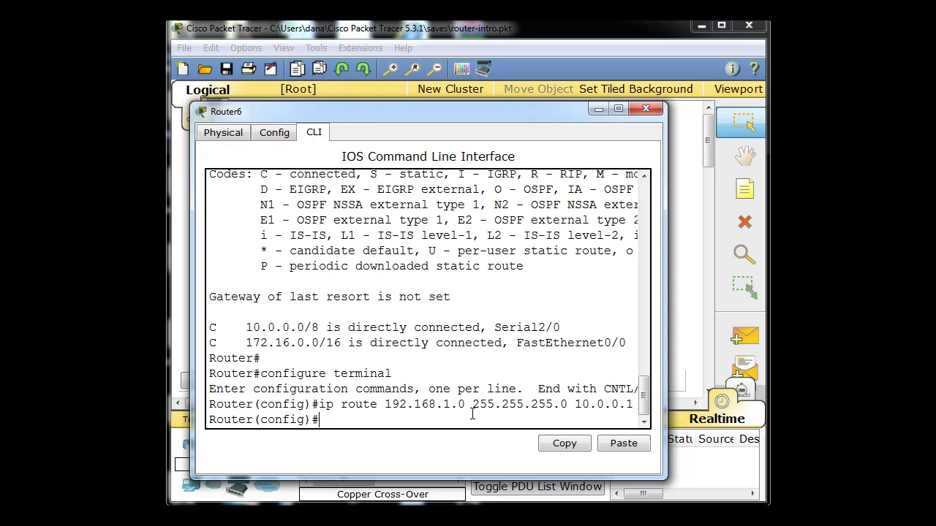
key("ctrl+z")
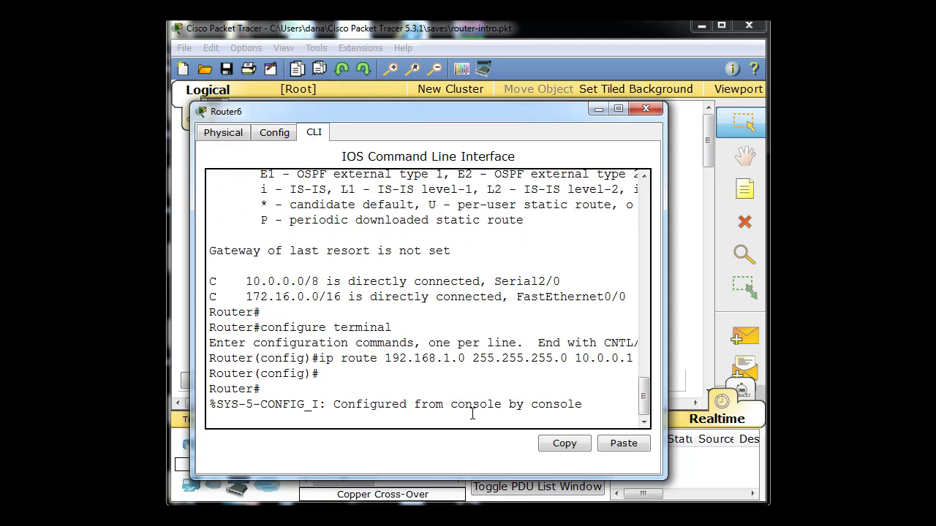
type("show")
key("BackSpace")
key("BackSpace")
key("BackSpace")
key("BackSpace")
key("Return")
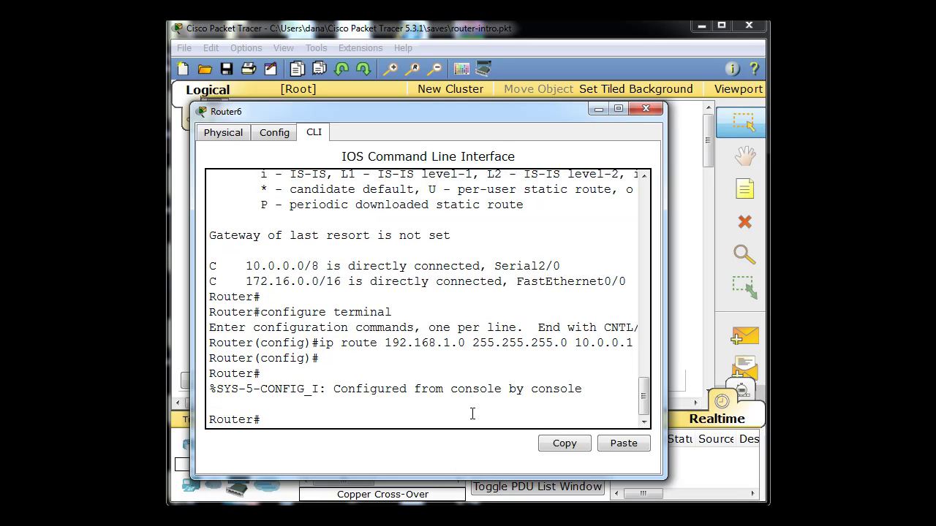
type("show ip route")
key("Return")
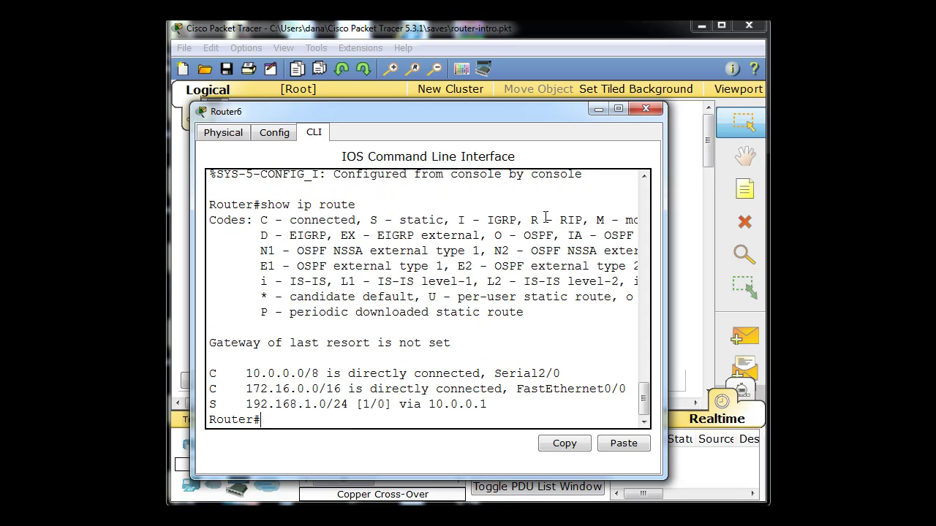
left_click_drag(547, 116, 572, 87)
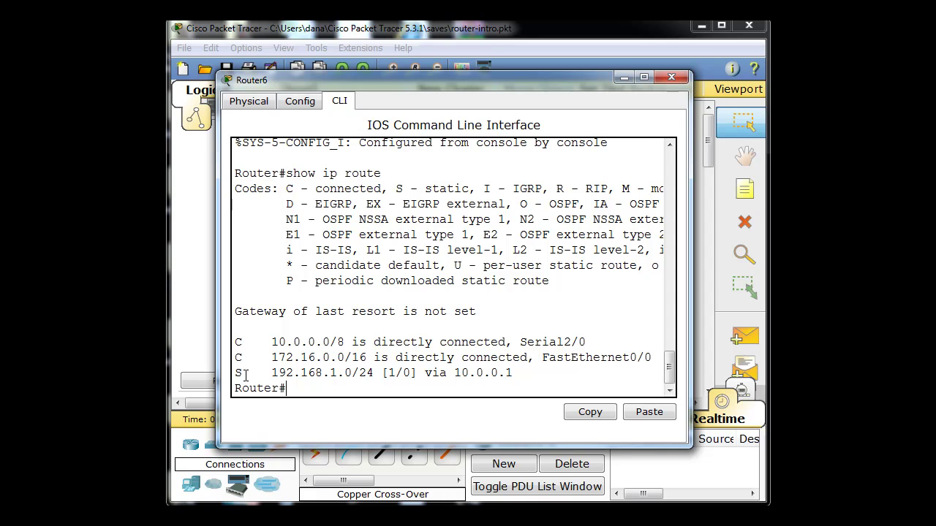
left_click_drag(243, 374, 234, 374)
- Close Router6's CLI window and reopen Router6's static route settings
left_click(670, 78)
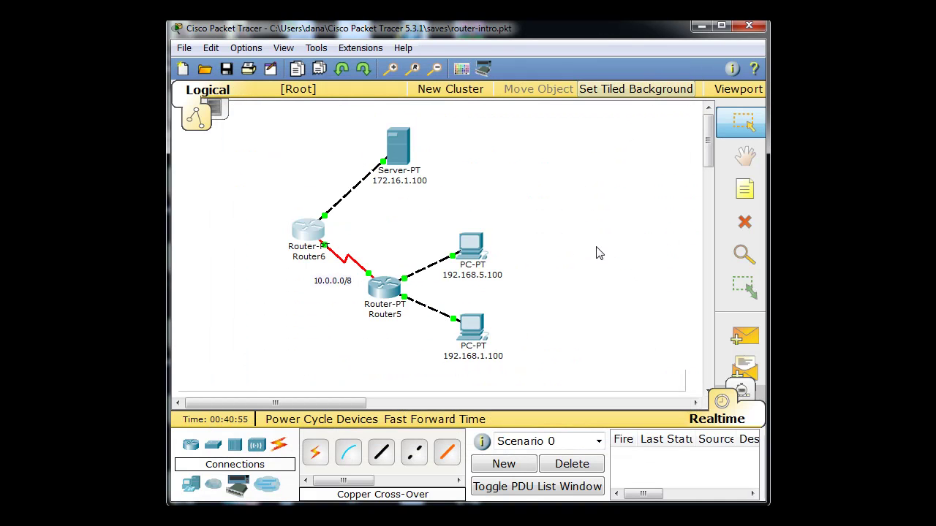
left_click(311, 232)
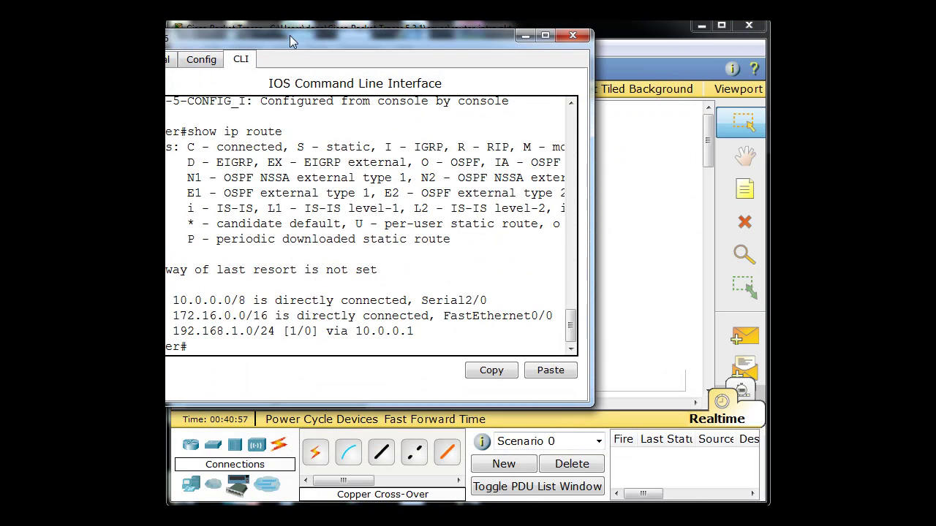
left_click_drag(294, 39, 387, 62)
left_click(293, 81)
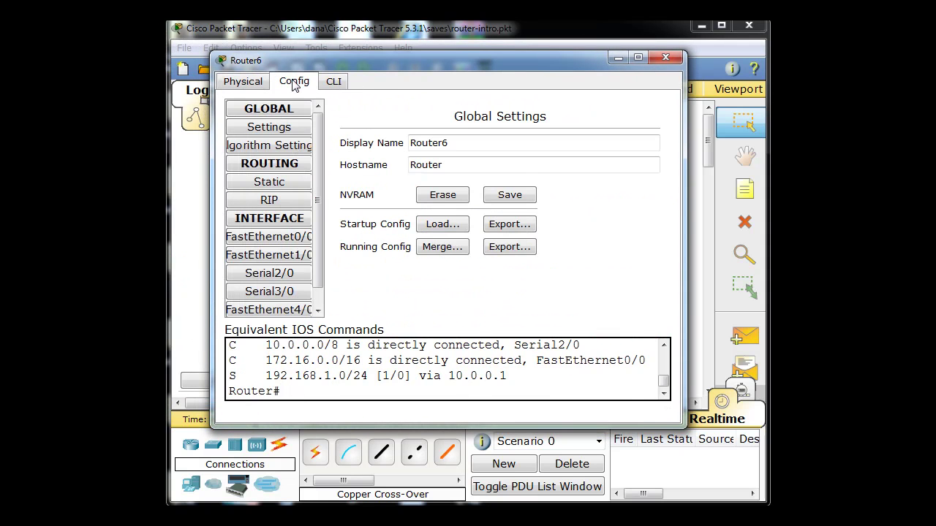
left_click(275, 183)
- Add static route 192.168.5.0 mask 255.255.255.0 via next hop 10.0.0.1, then close Router6's window
left_click(566, 136)
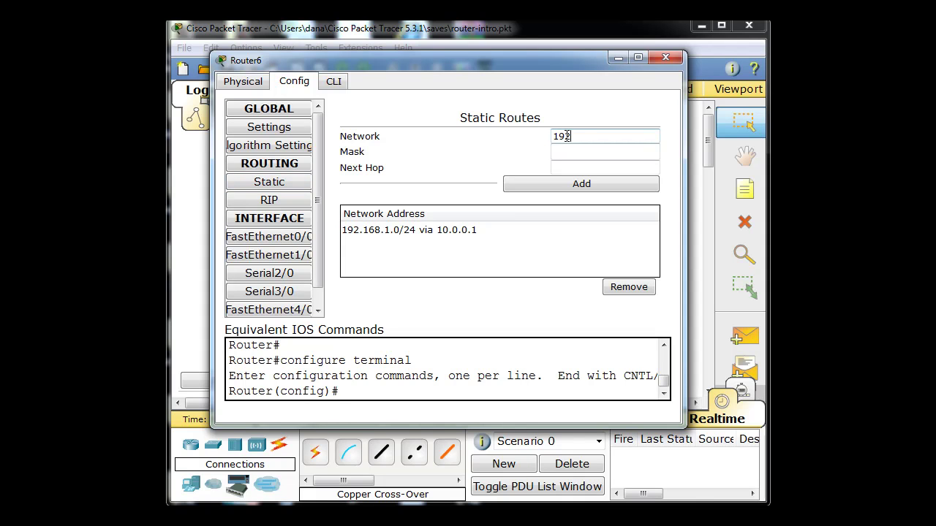
type("192.168.5.0")
left_click(573, 152)
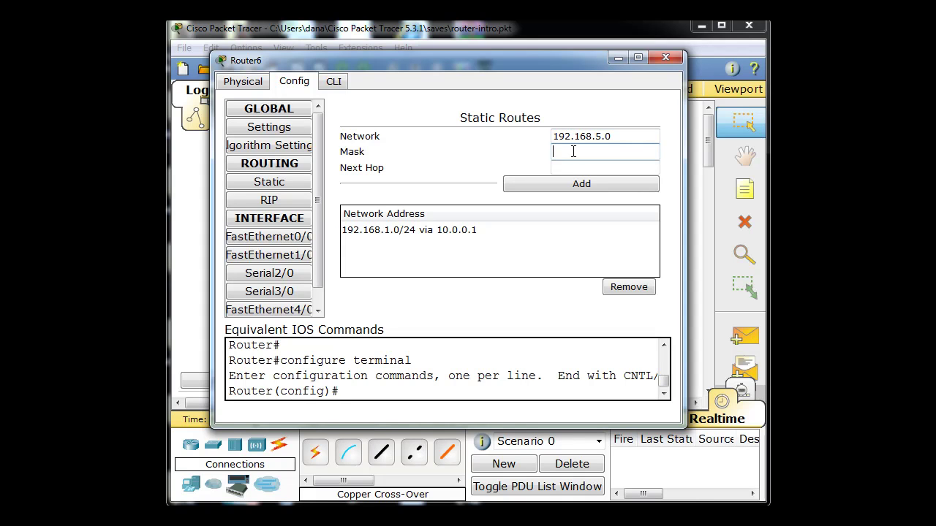
type("255.255.0")
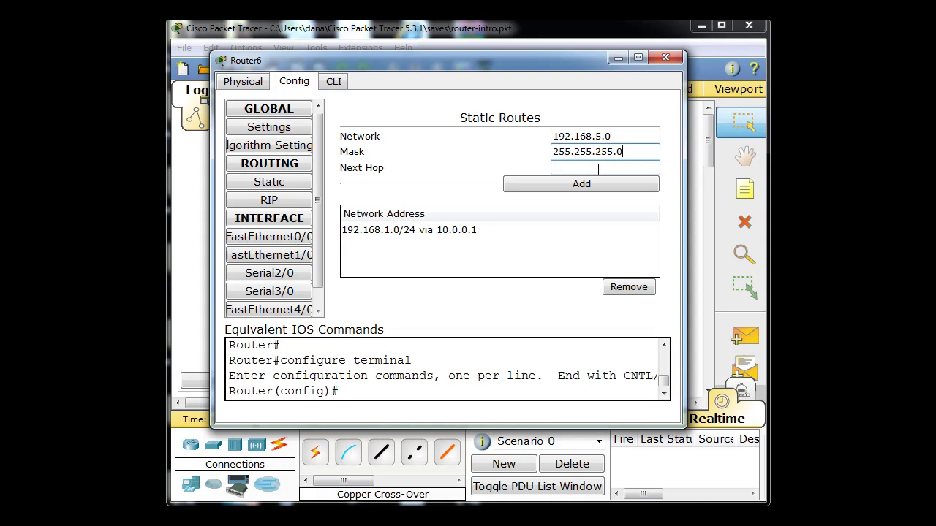
left_click(597, 168)
type("10.0.0")
left_click(595, 186)
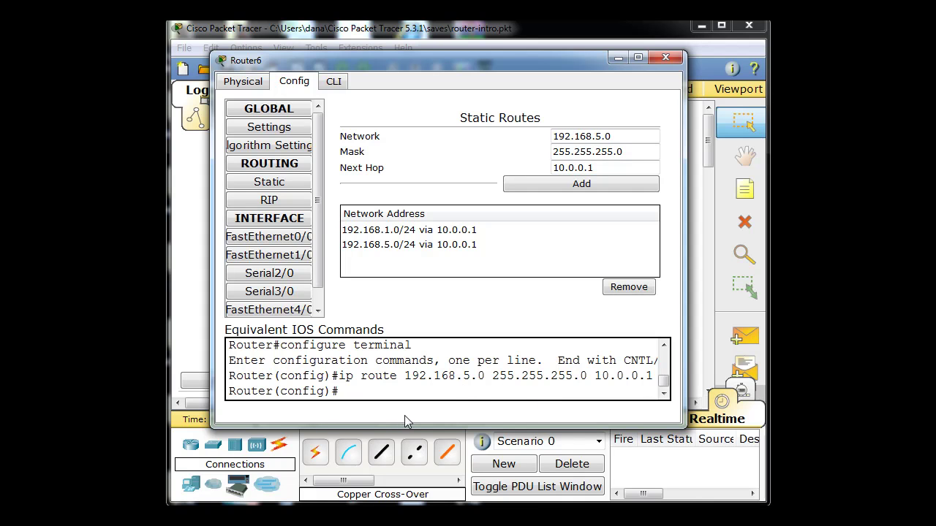
left_click(665, 57)
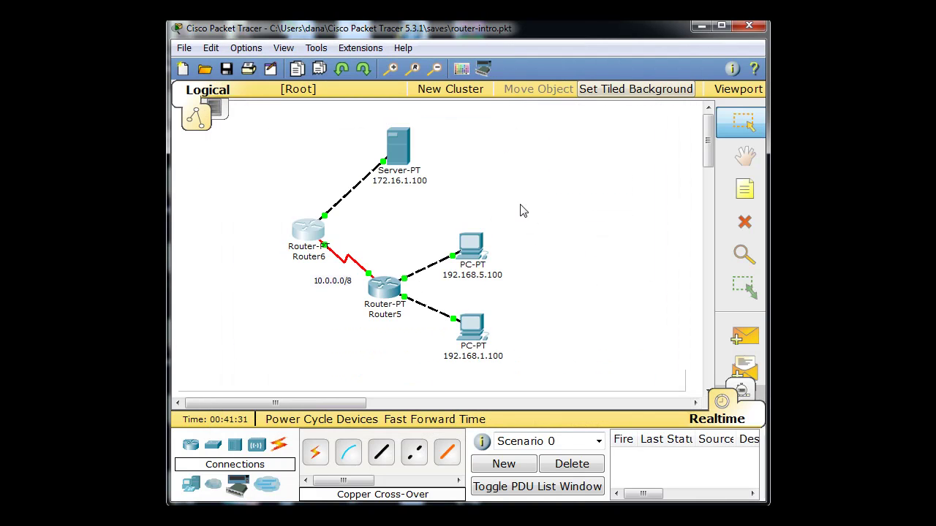
left_click(315, 236)
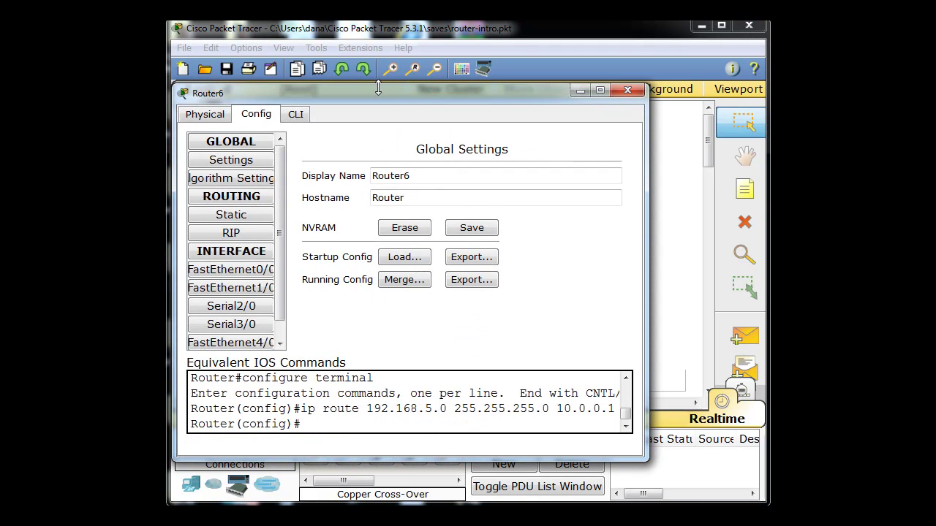
left_click_drag(398, 89, 448, 79)
left_click(345, 106)
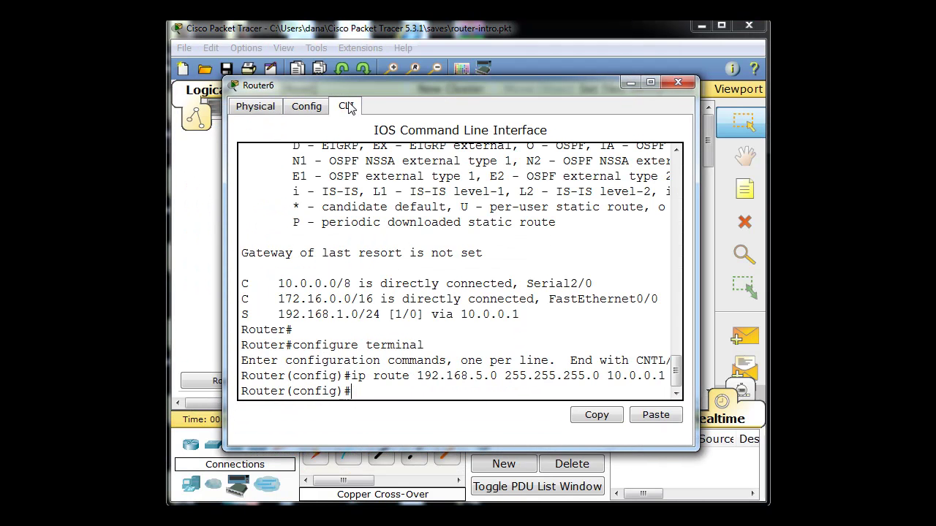
key("ctrl+z")
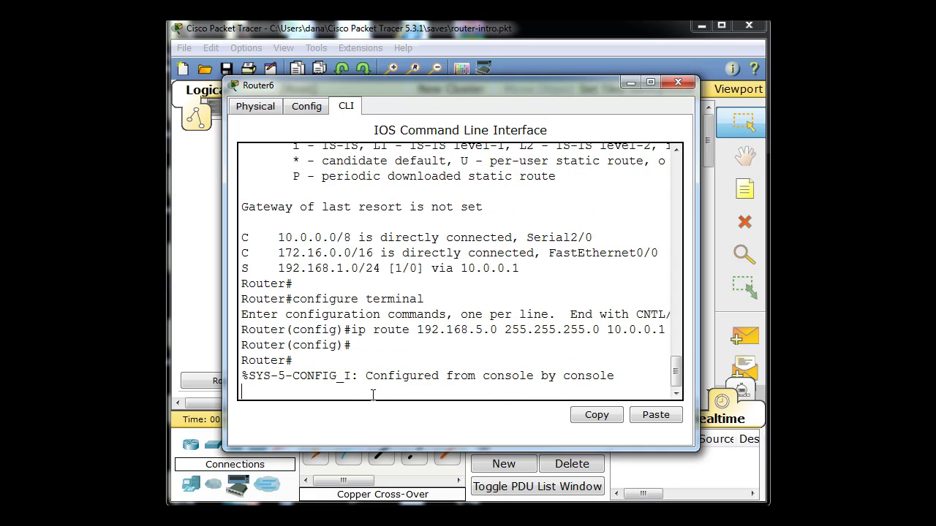
key("Return")
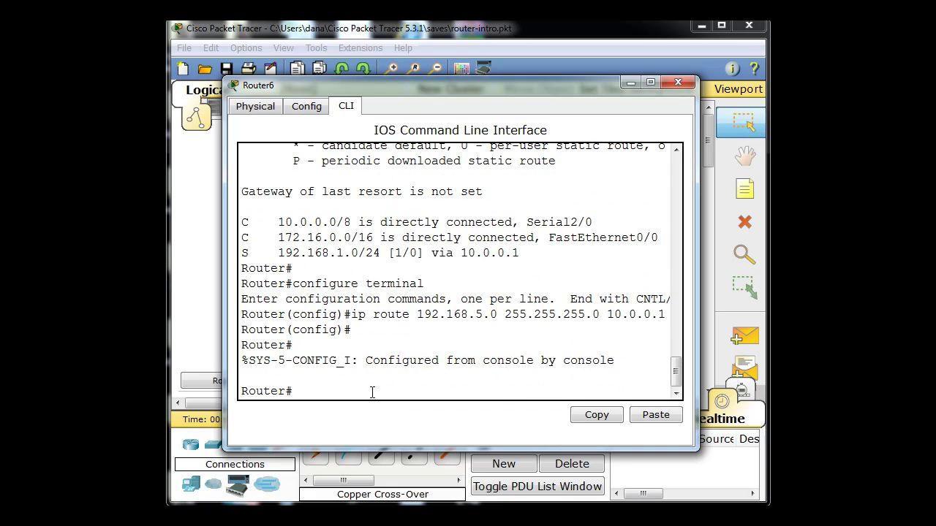
key("Up")
key("Up")
key("Return")
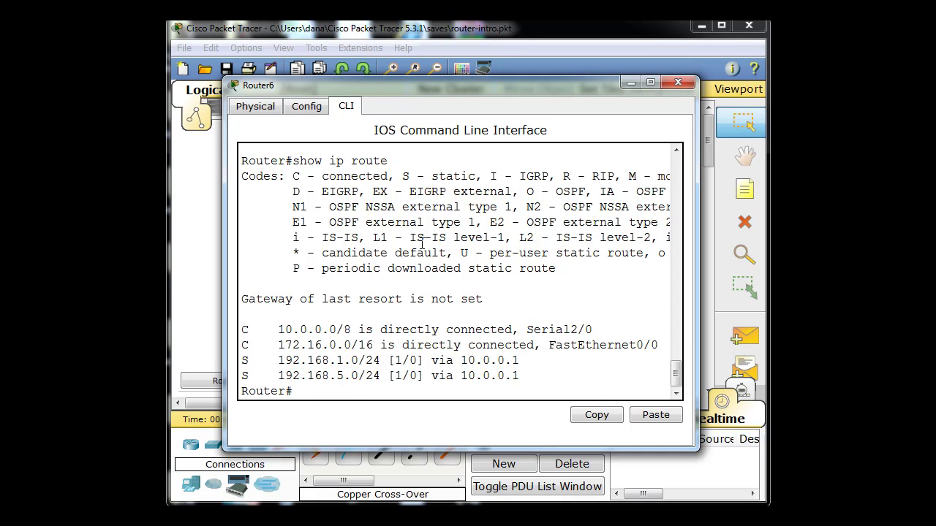
left_click(676, 83)
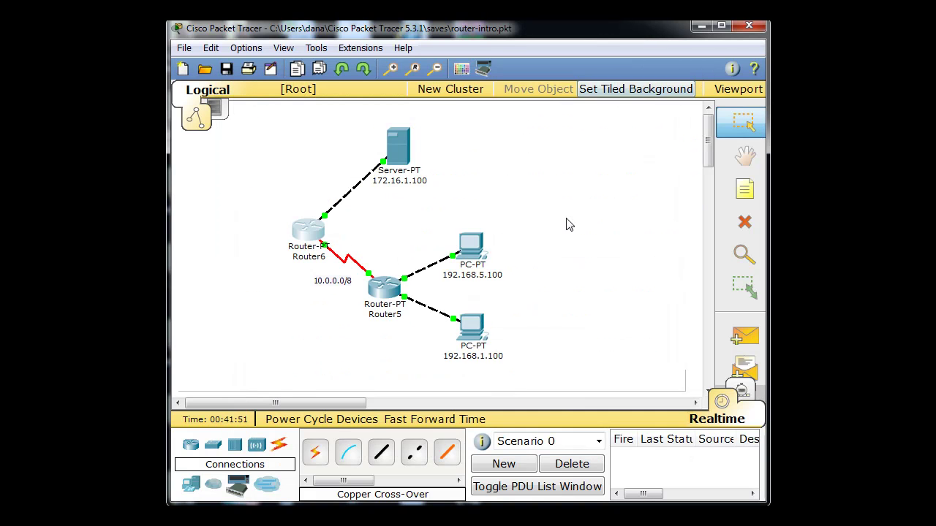
left_click(470, 247)
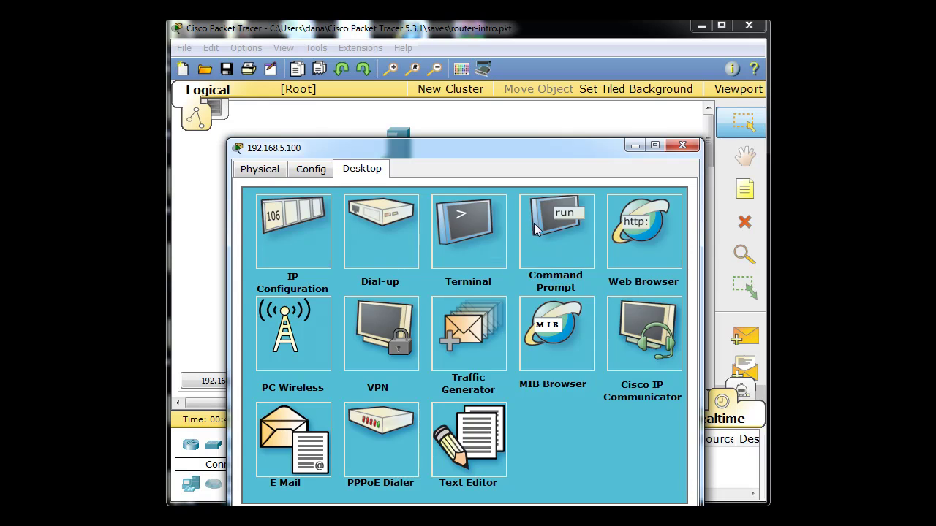
left_click(537, 229)
key("Up")
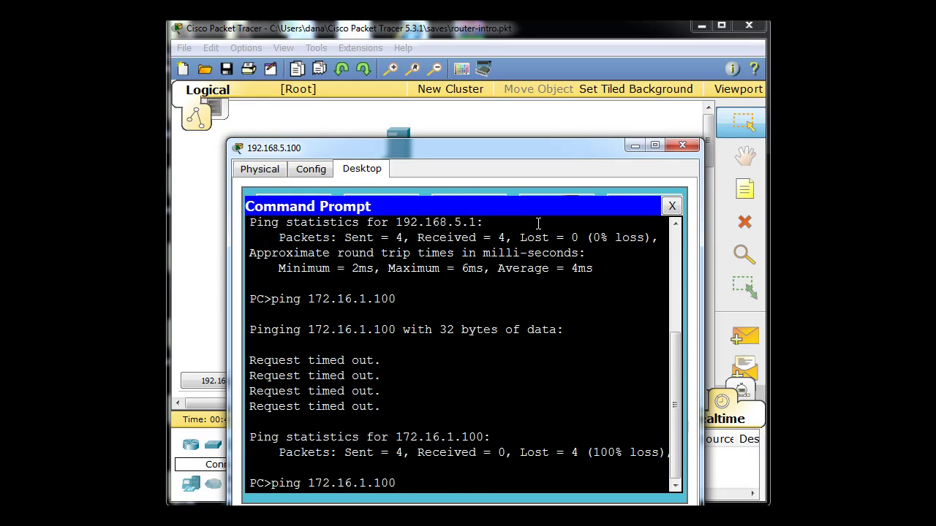
key("Return")
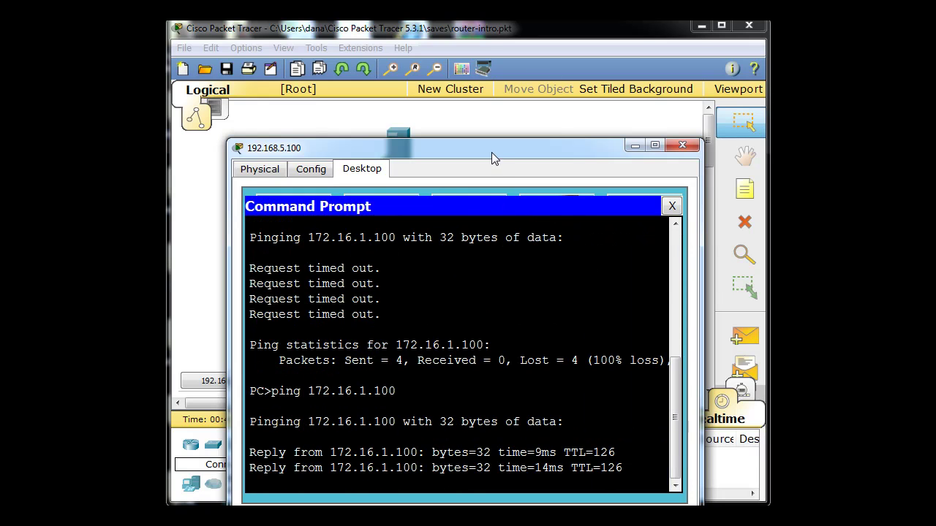
left_click_drag(491, 152, 512, 103)
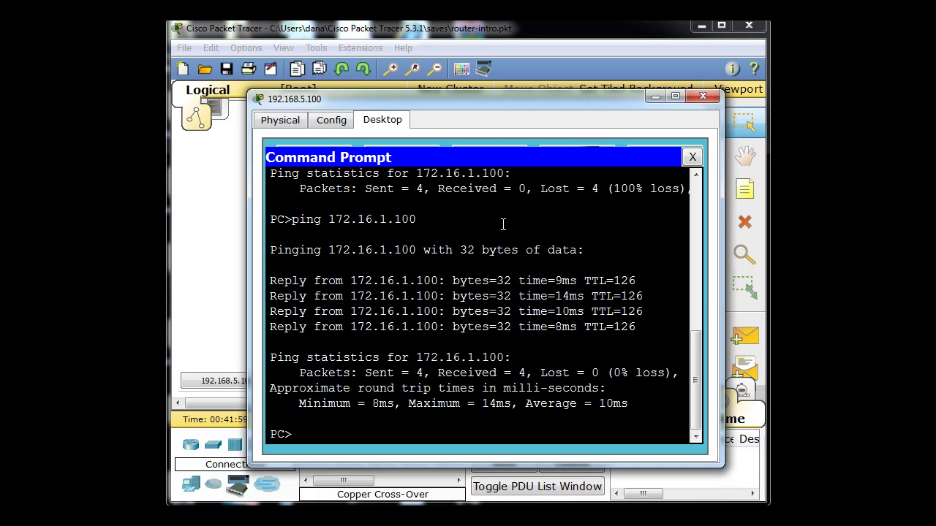
left_click(703, 97)
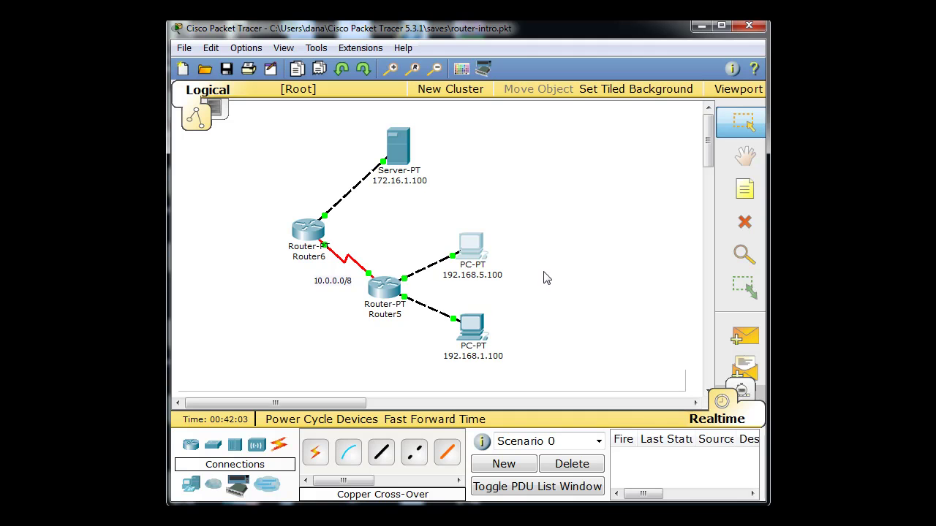
left_click(381, 299)
left_click_drag(430, 57, 471, 67)
left_click(330, 90)
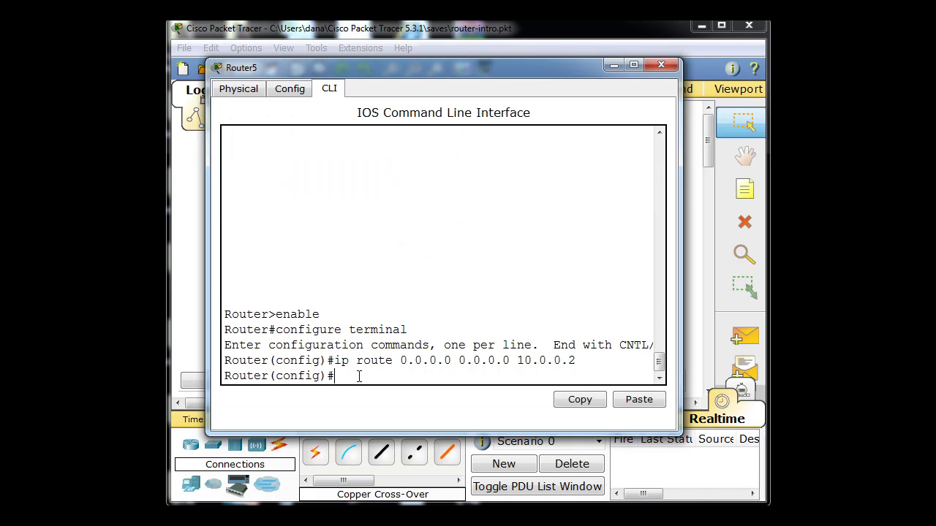
key("ctrl+z")
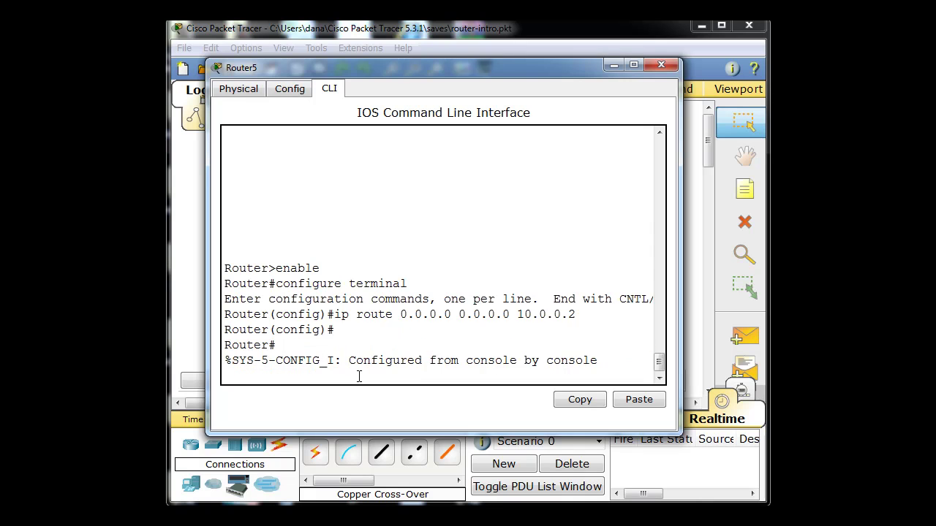
key("Up")
key("Up")
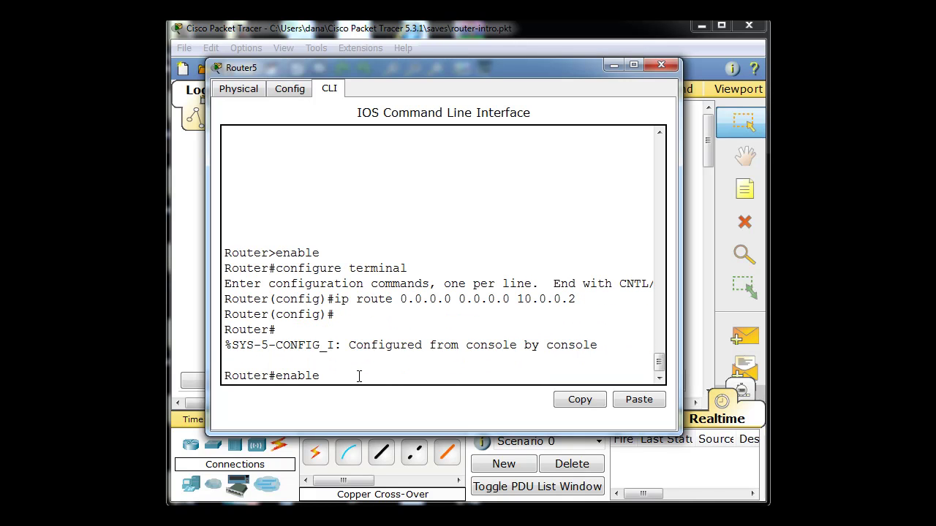
key("BackSpace")
key("BackSpace")
key("BackSpace")
key("BackSpace")
key("BackSpace")
key("BackSpace")
type("show ip route")
key("Return")
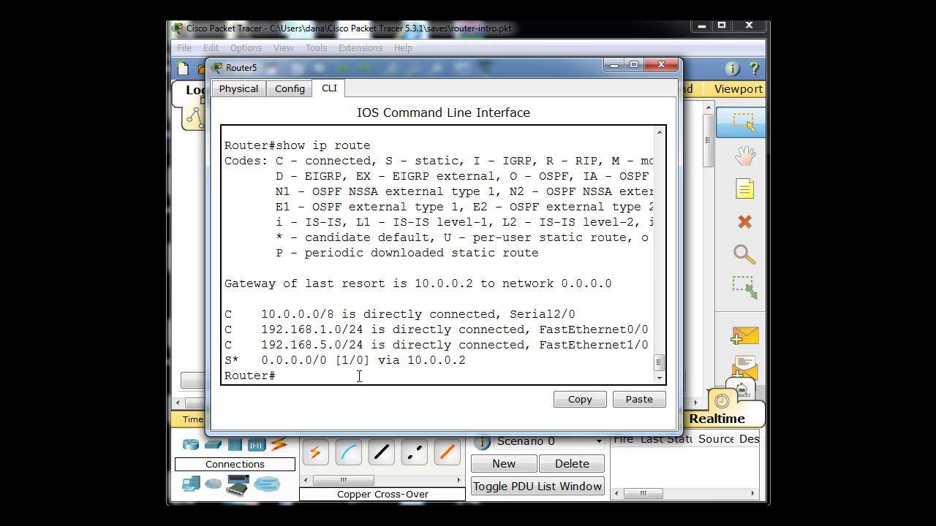
left_click_drag(427, 65, 440, 51)
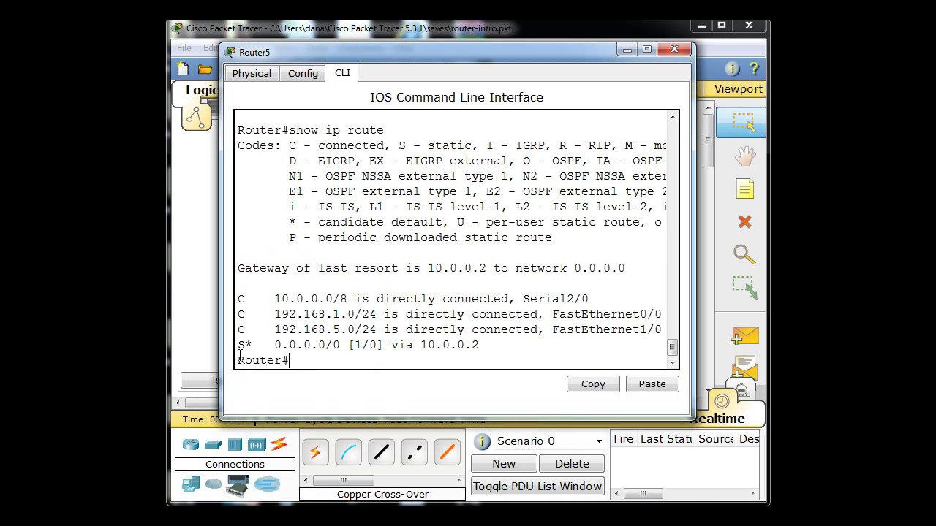
left_click_drag(253, 345, 238, 346)
left_click_drag(260, 345, 246, 345)
left_click(380, 360)
left_click_drag(568, 269, 639, 267)
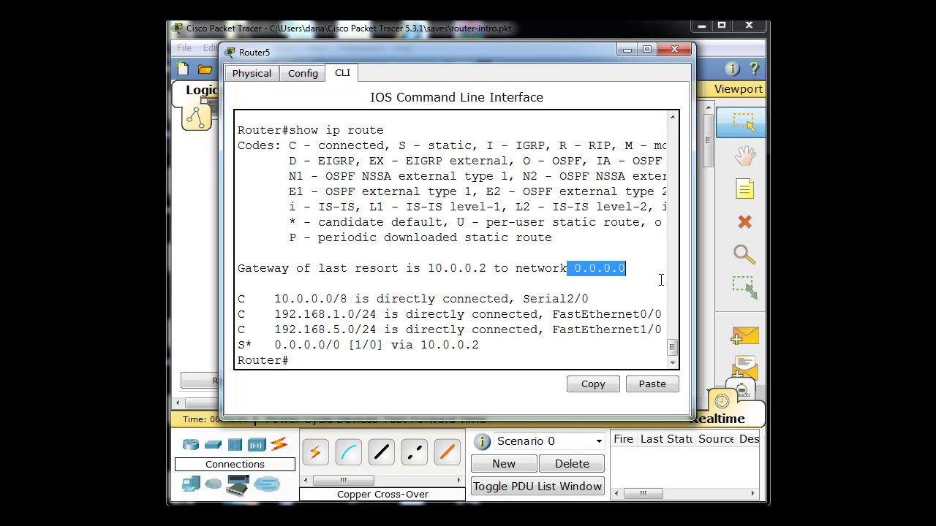
left_click(648, 278)
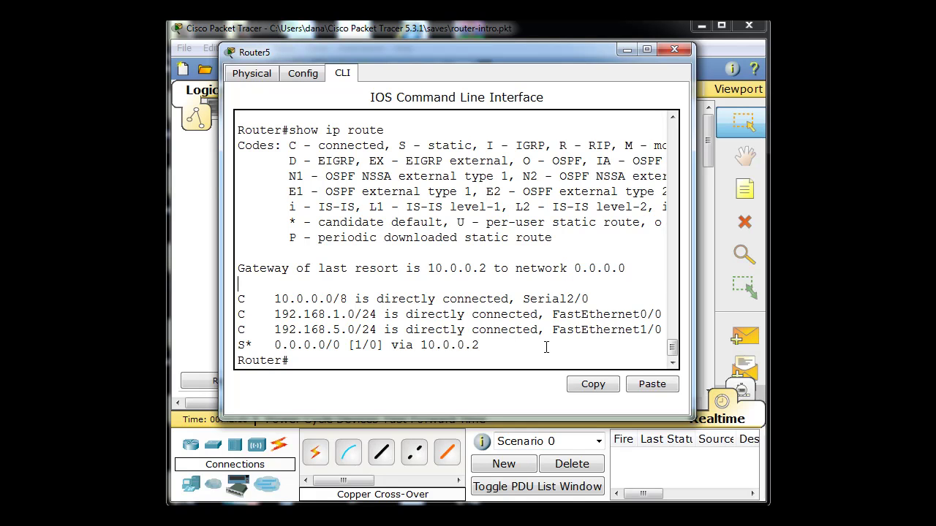
left_click(603, 393)
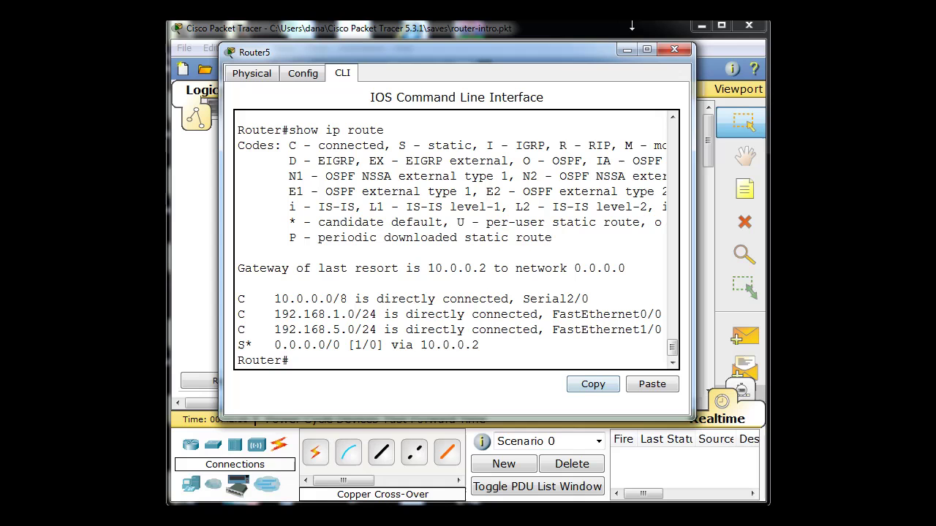
left_click(674, 49)
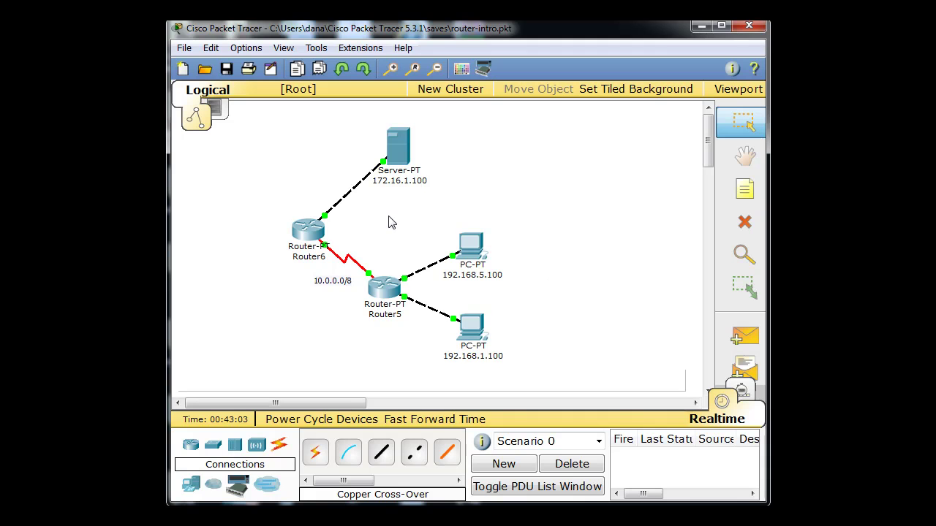